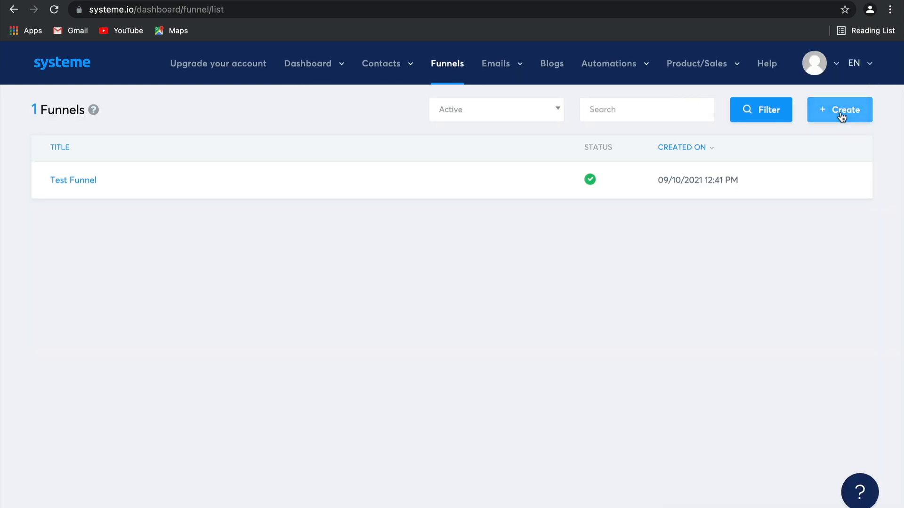
# Create a new funnel named "List Building" with the Build an audience goal and U.S. Dollar as currency.
pyautogui.click(840, 112)
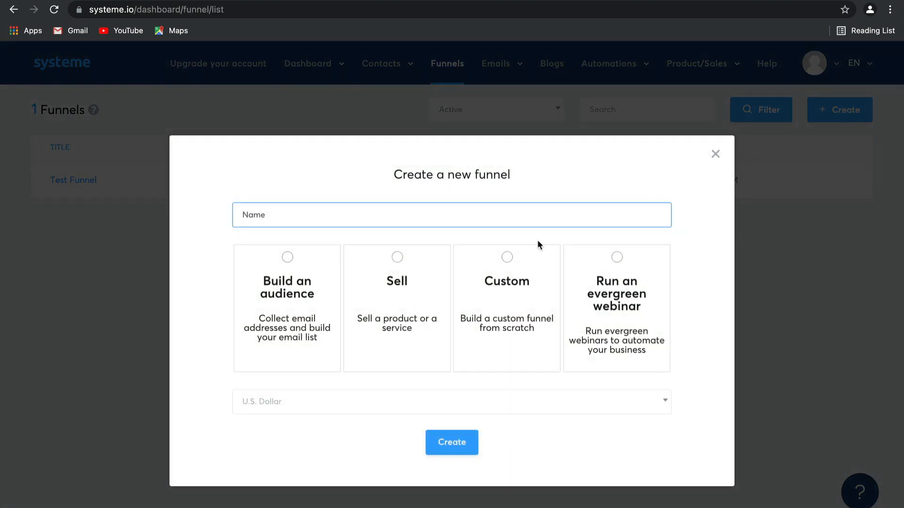
pyautogui.click(502, 221)
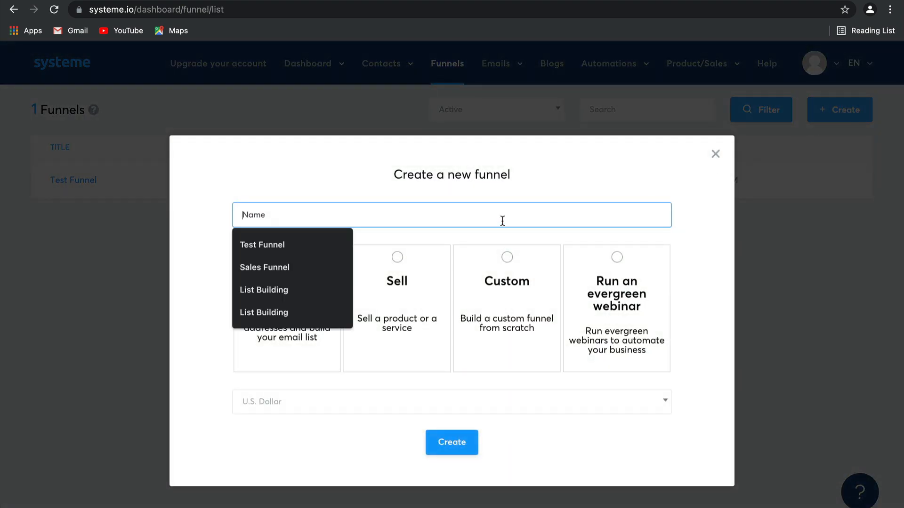
pyautogui.write('List Building')
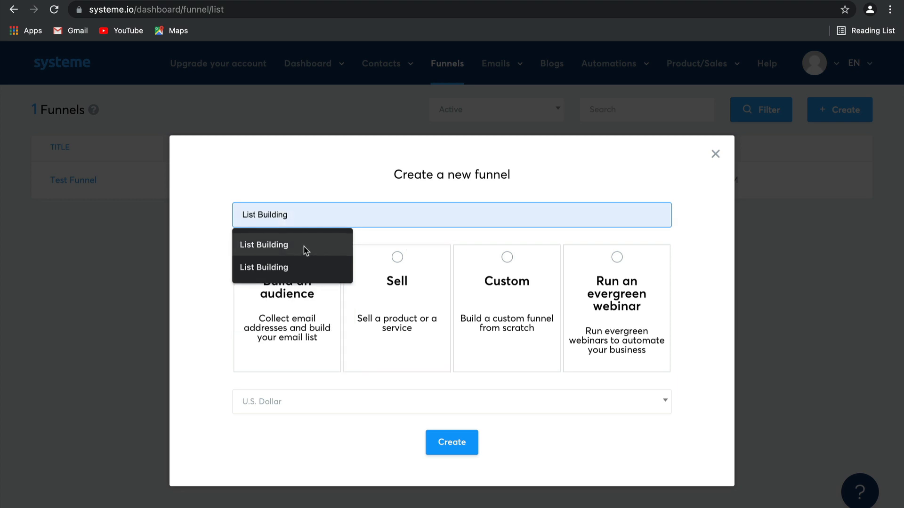
pyautogui.click(303, 248)
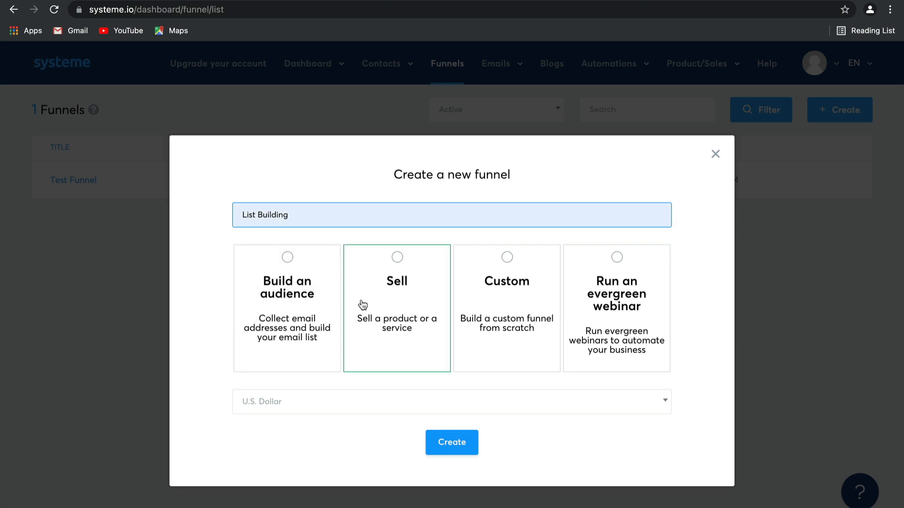
pyautogui.click(302, 306)
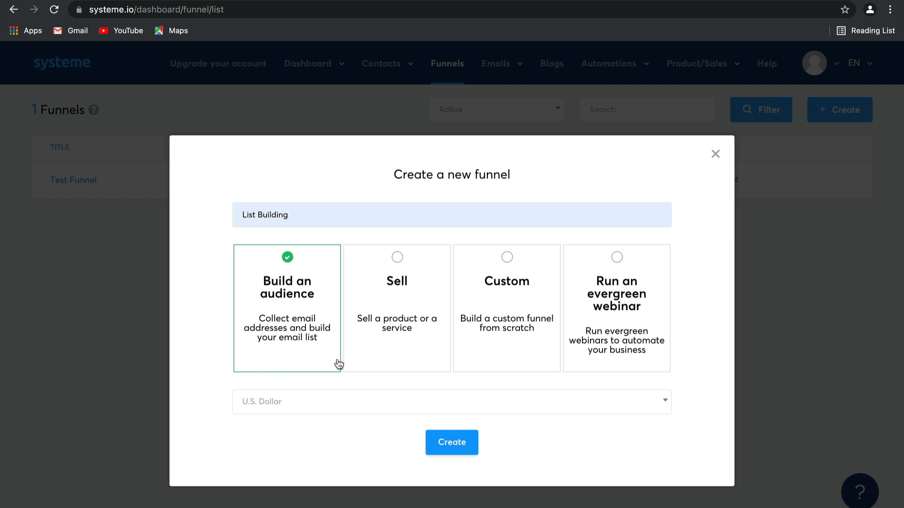
pyautogui.click(353, 399)
pyautogui.click(347, 281)
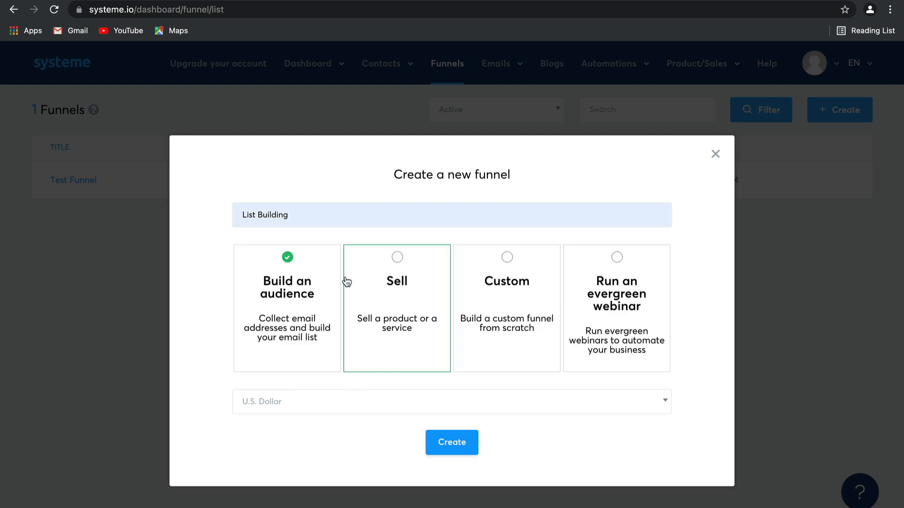
pyautogui.click(459, 451)
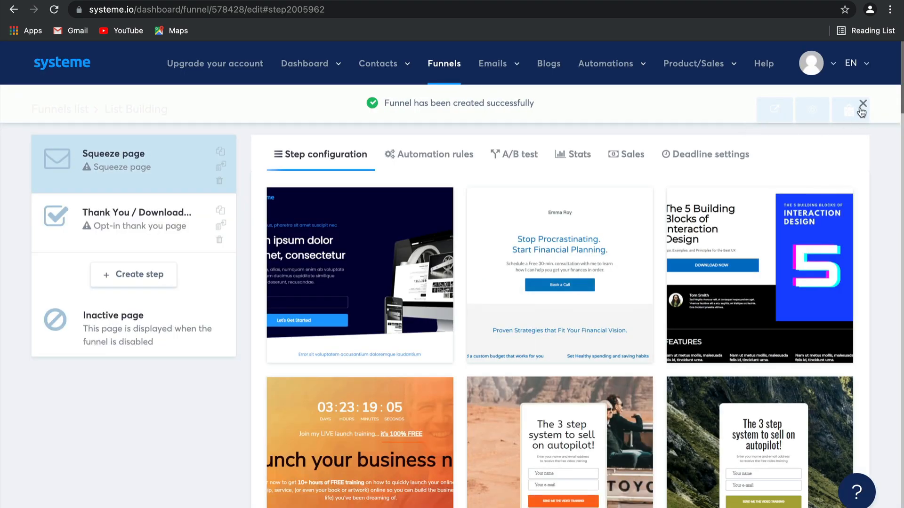
pyautogui.click(861, 105)
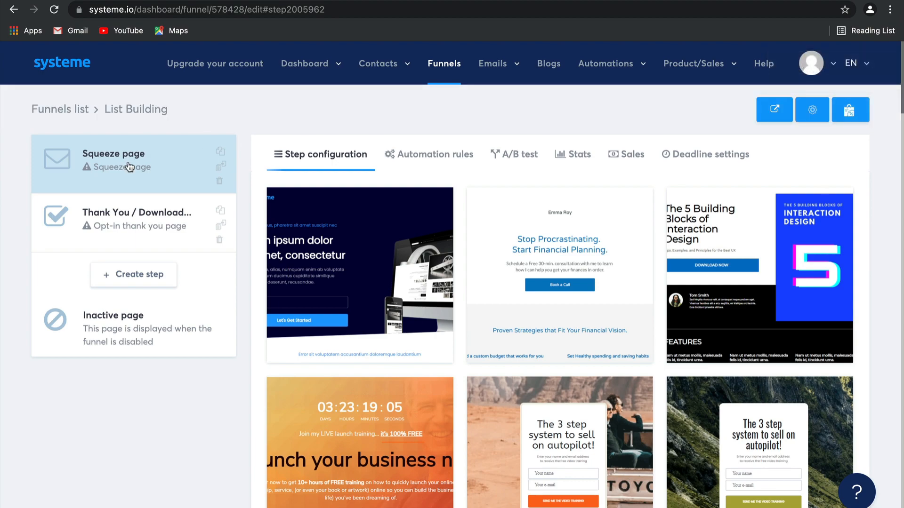
# Apply the dropshipping free online course template to the squeeze page and the "Thank you for subscribing!" template to the thank-you page.
pyautogui.scroll(-12, 698, 312)
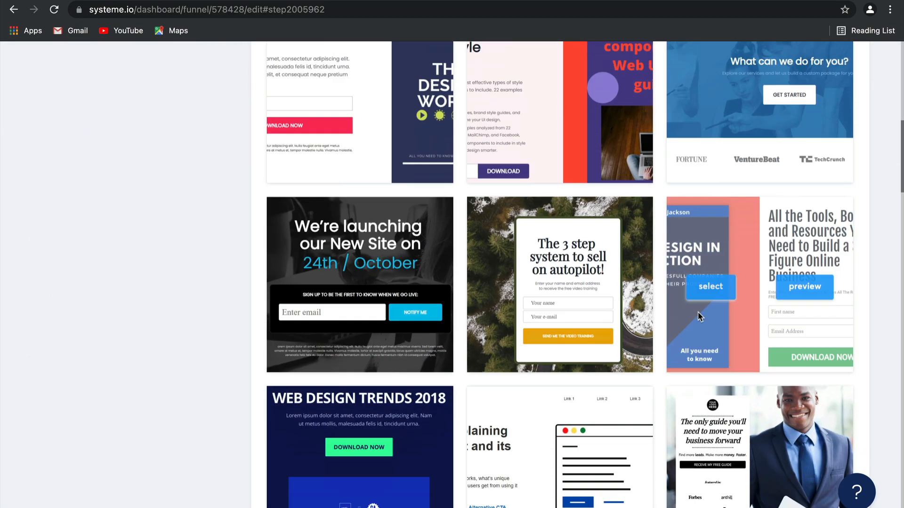
pyautogui.scroll(-20, 697, 311)
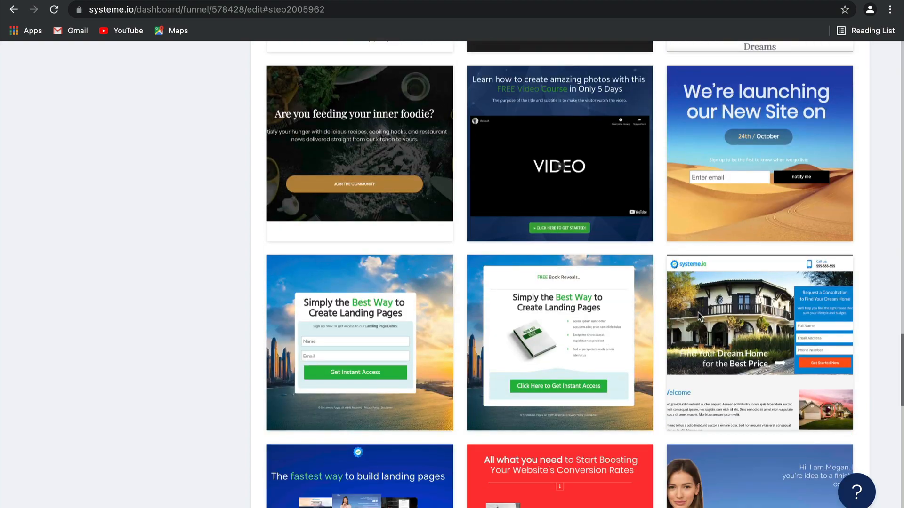
pyautogui.scroll(-12, 697, 311)
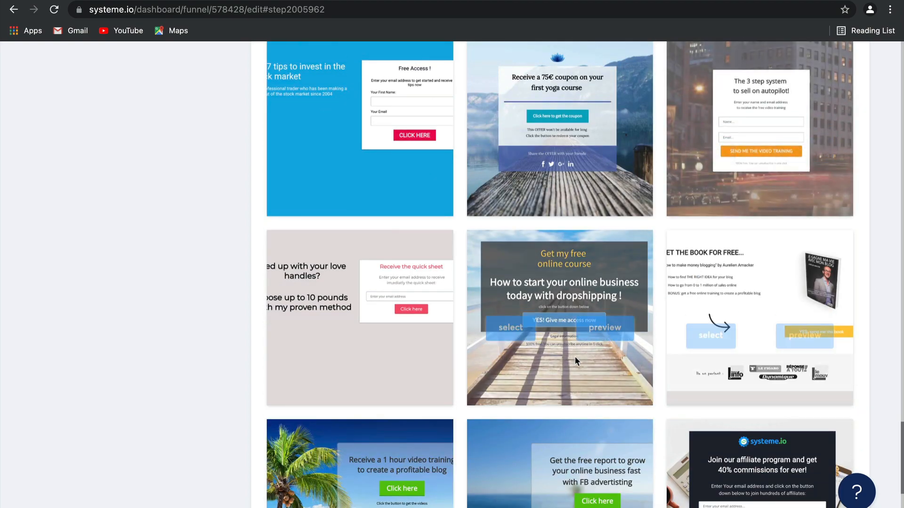
pyautogui.click(504, 319)
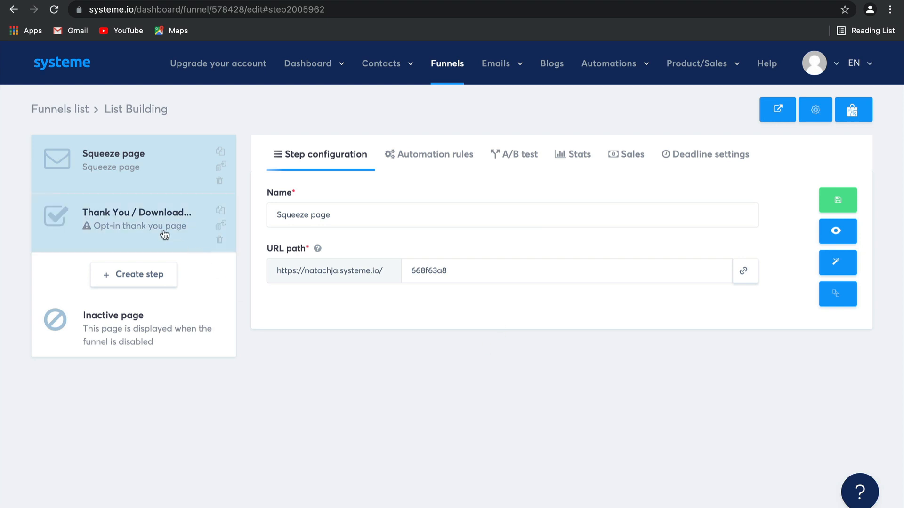
pyautogui.click(164, 234)
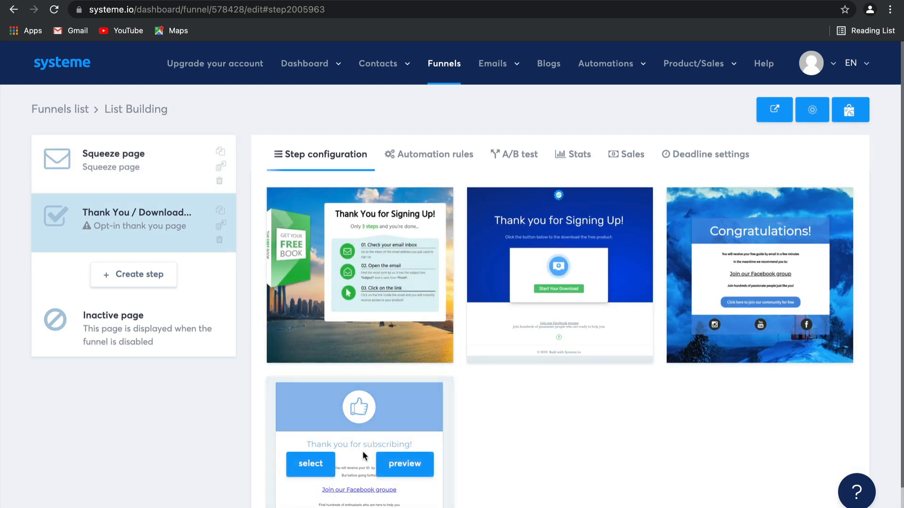
pyautogui.click(315, 466)
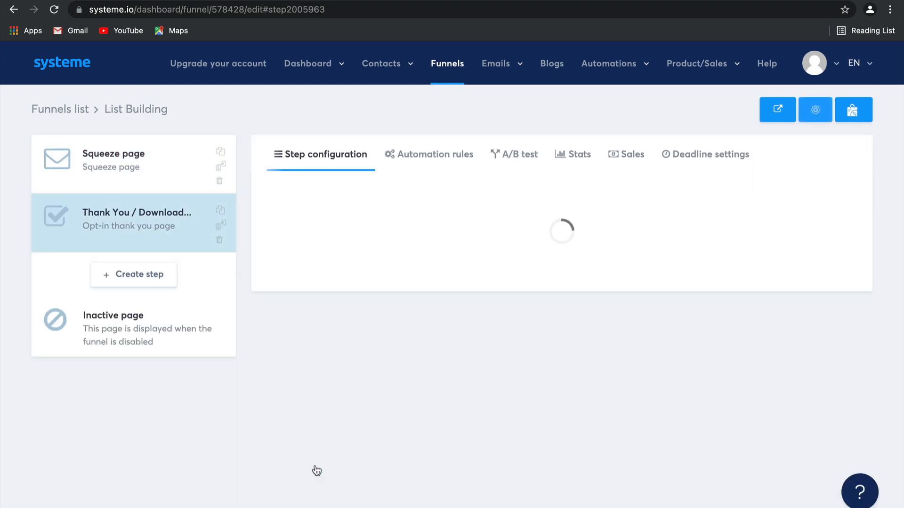
# Start an automation rule on the squeeze page with the "Funnel step form subscribed" trigger.
pyautogui.click(154, 183)
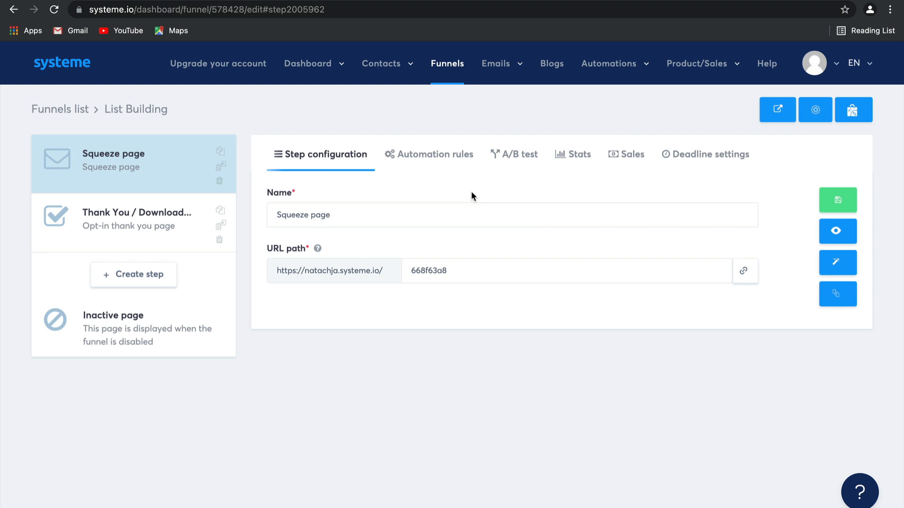
pyautogui.click(455, 159)
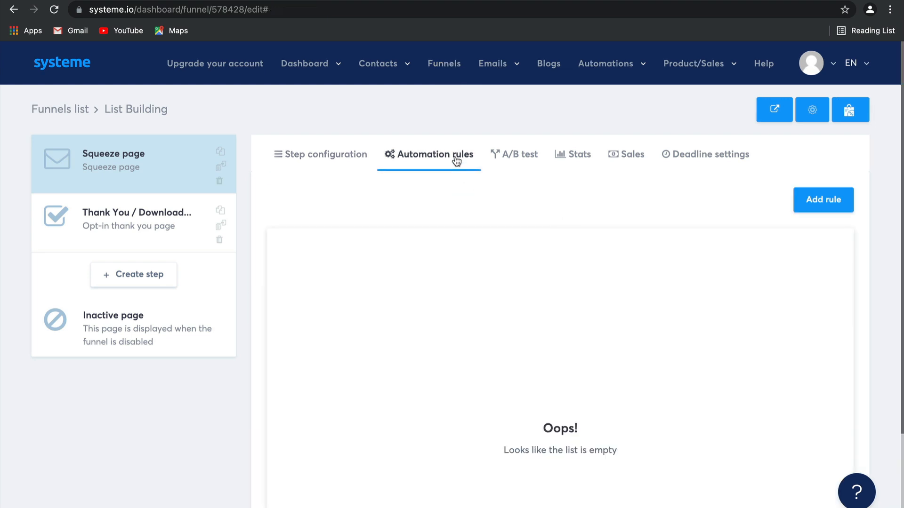
pyautogui.click(822, 210)
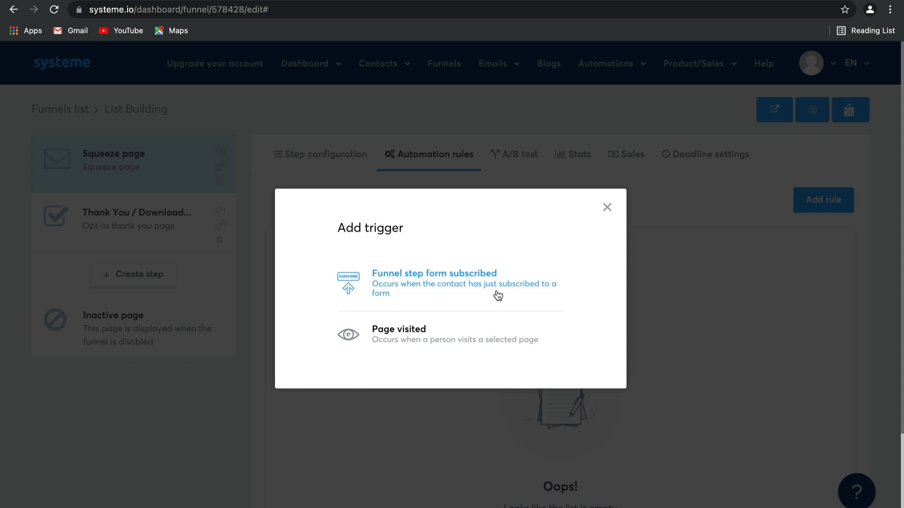
pyautogui.click(460, 288)
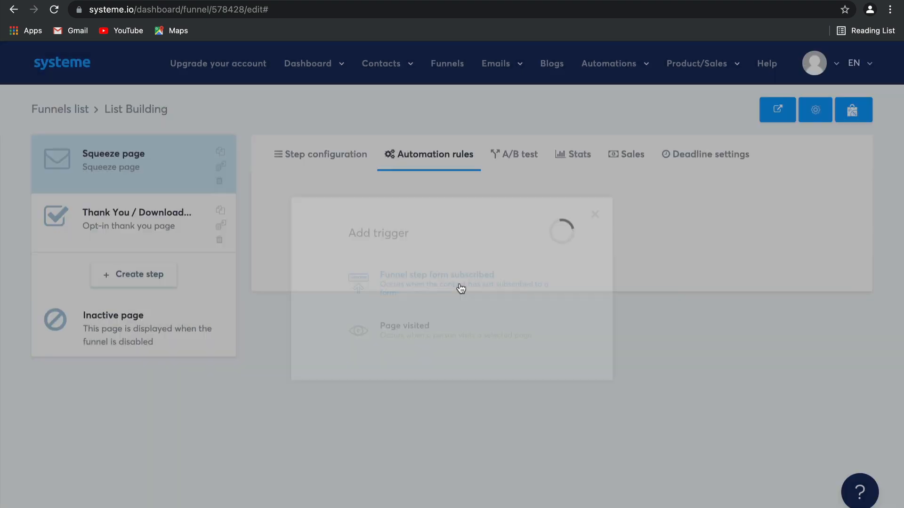
pyautogui.scroll(-1, 569, 306)
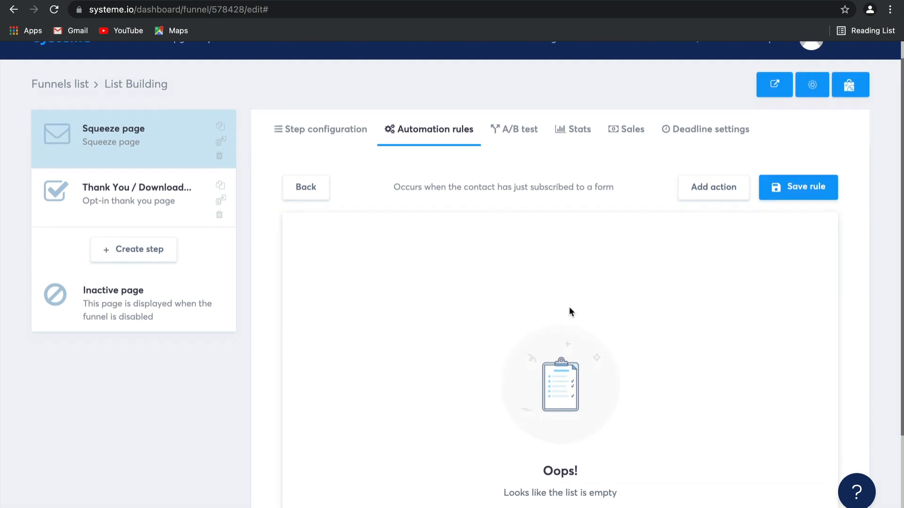
# Give the rule an "Add a tag" action using the "Blog - leads" tag and save the rule.
pyautogui.click(712, 178)
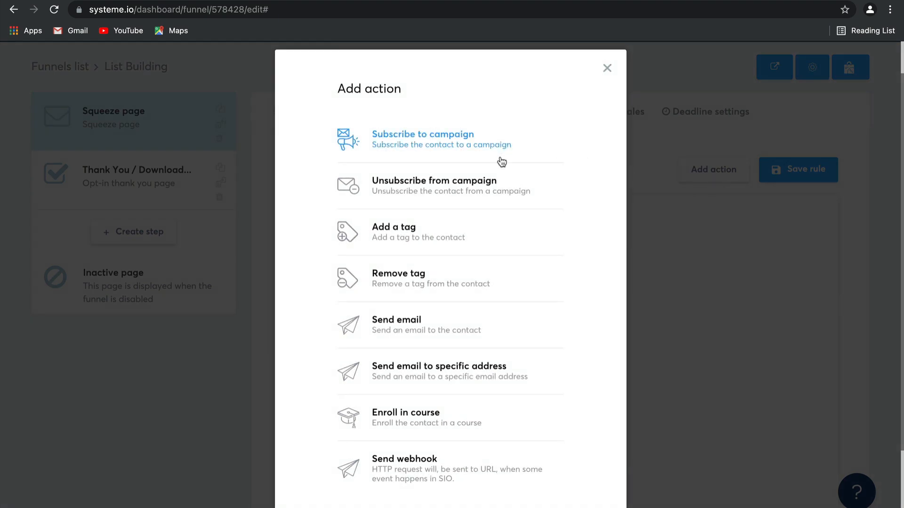
pyautogui.click(470, 237)
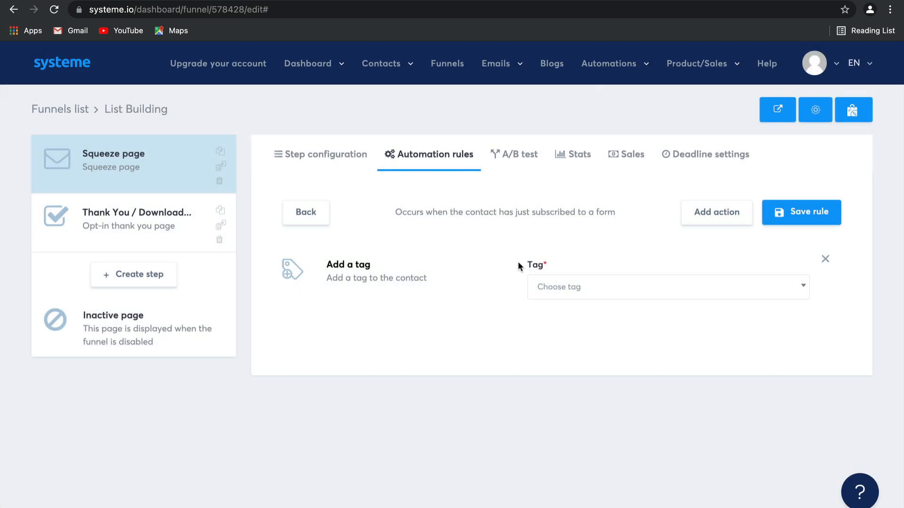
pyautogui.click(589, 291)
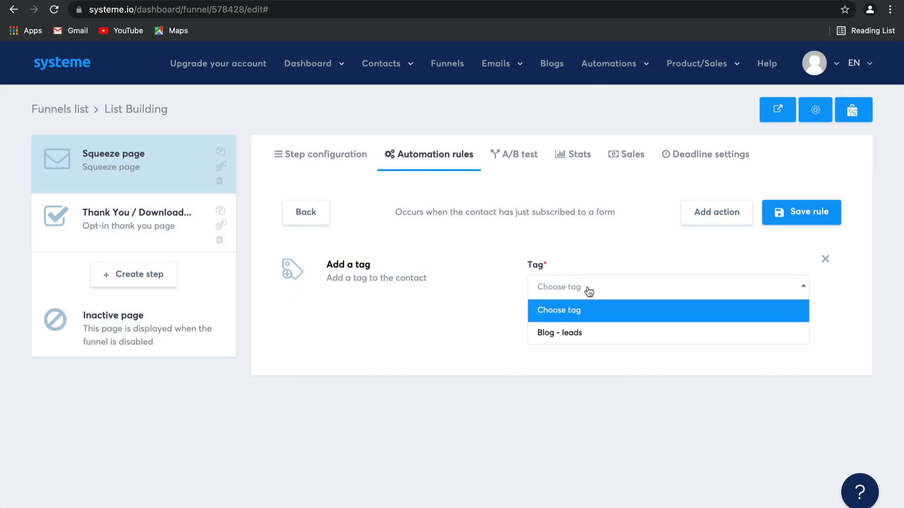
pyautogui.click(591, 339)
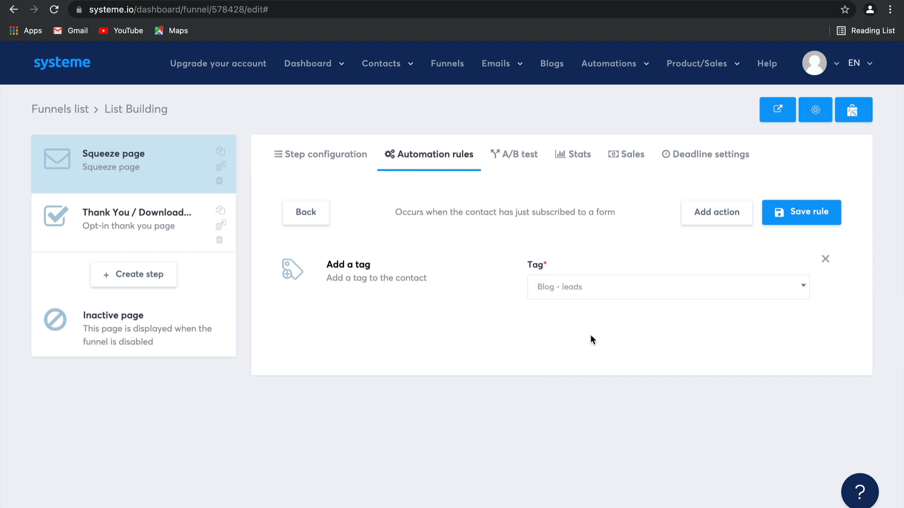
pyautogui.click(784, 213)
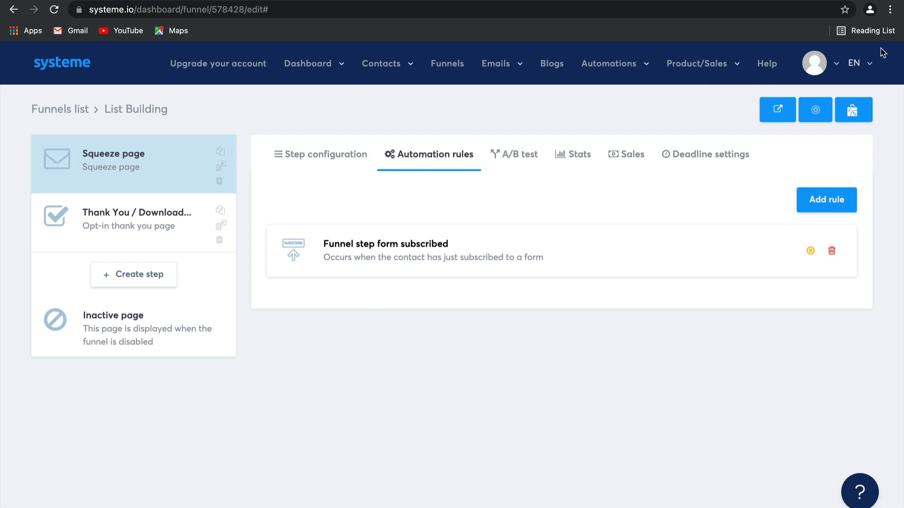
# Create a new funnel step named "Opt in form" of the type Inline form.
pyautogui.moveTo(620, 73)
pyautogui.click(120, 276)
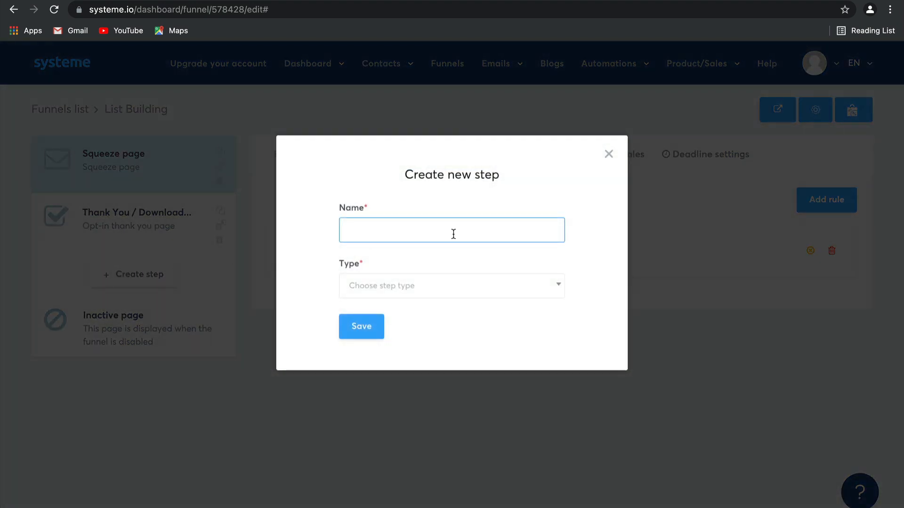
pyautogui.click(443, 234)
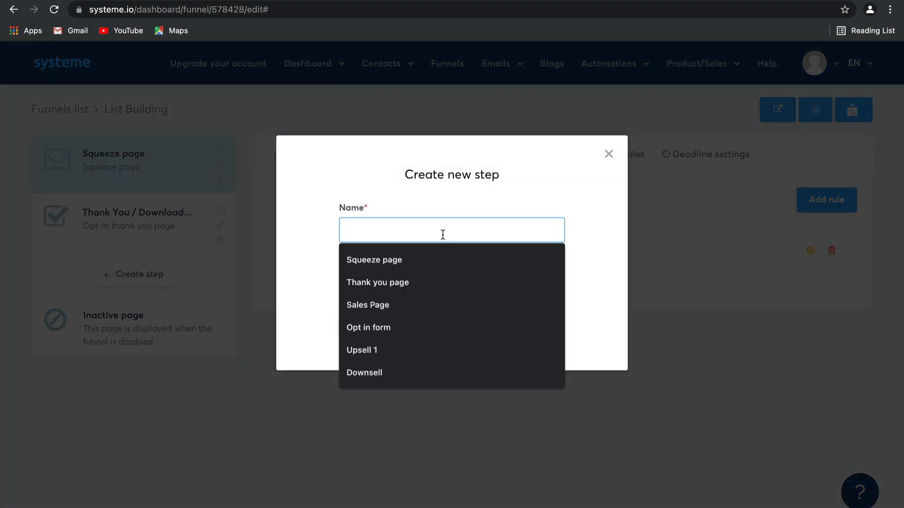
pyautogui.write('Opt in form')
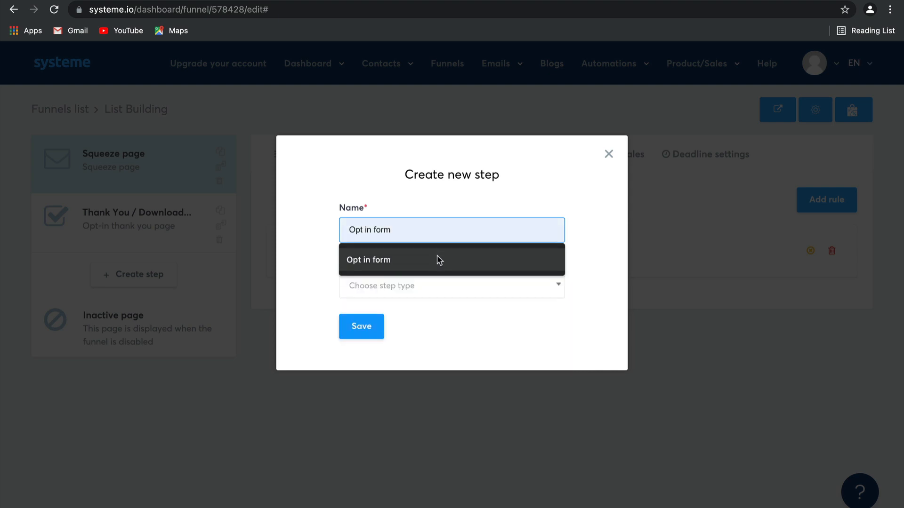
pyautogui.click(436, 258)
pyautogui.click(447, 289)
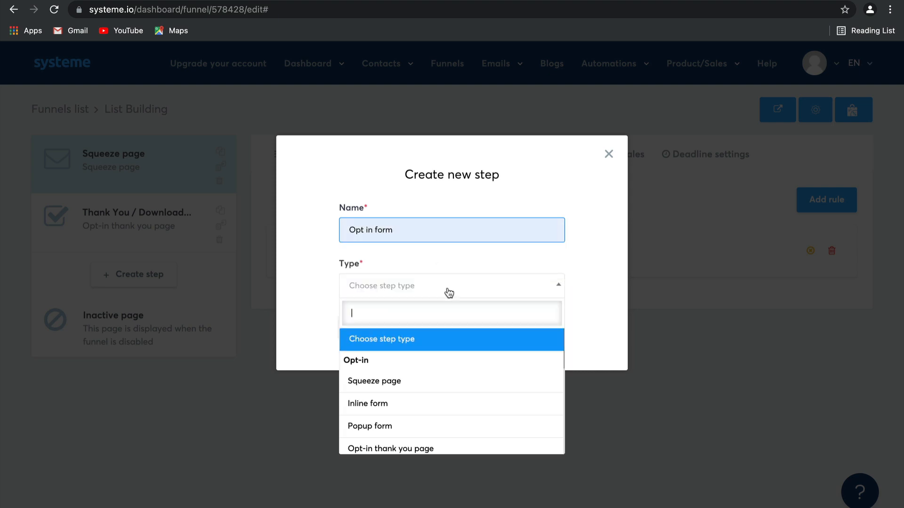
pyautogui.click(452, 405)
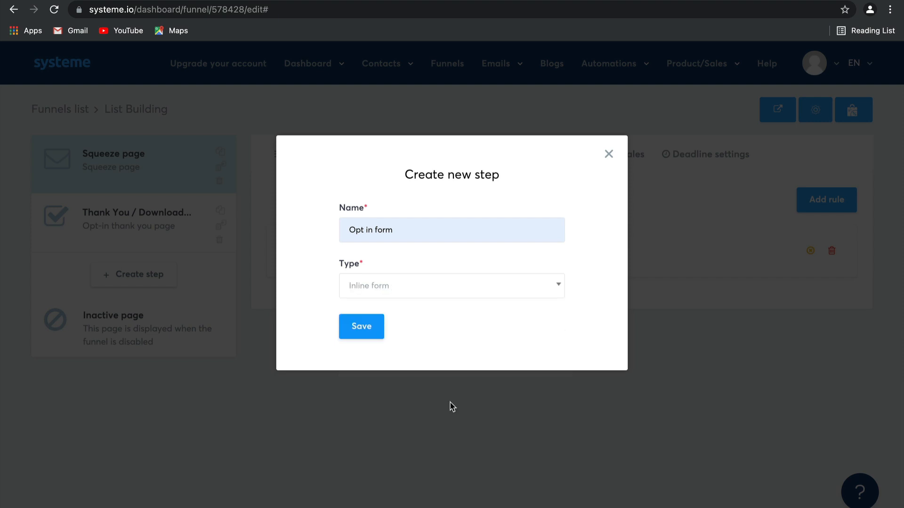
pyautogui.click(357, 325)
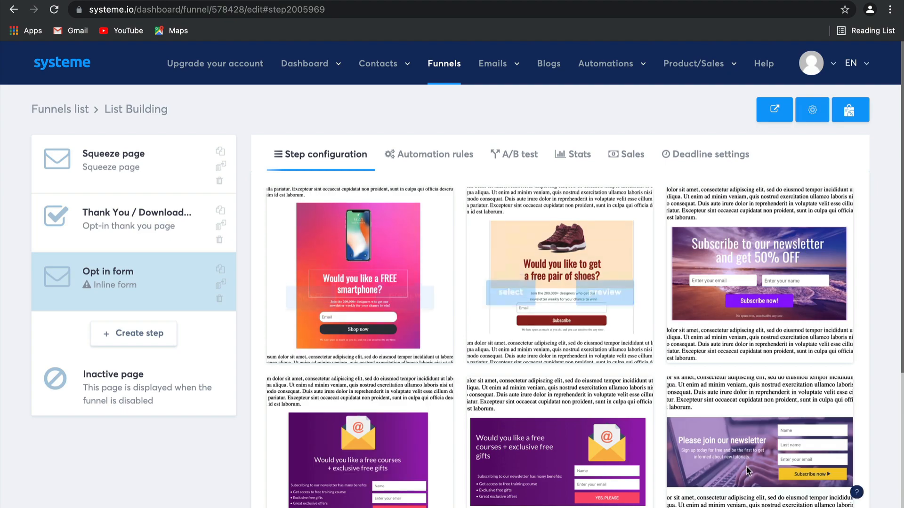
# Choose the green "Receive my tips by email" template for the opt-in form step.
pyautogui.scroll(-5, 746, 468)
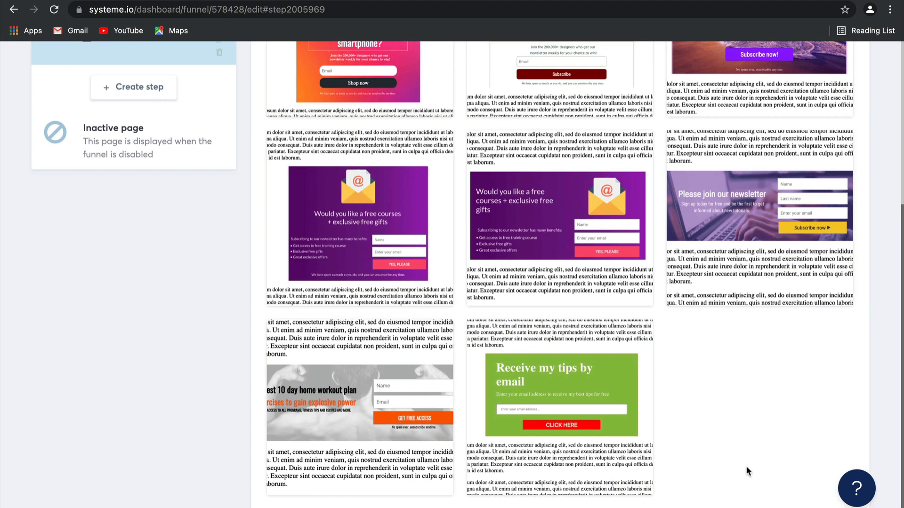
pyautogui.moveTo(572, 378)
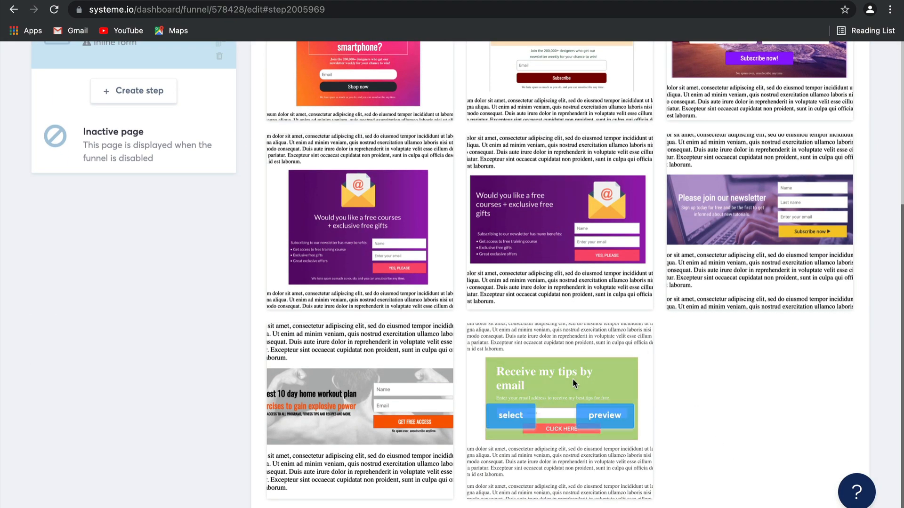
pyautogui.click(512, 411)
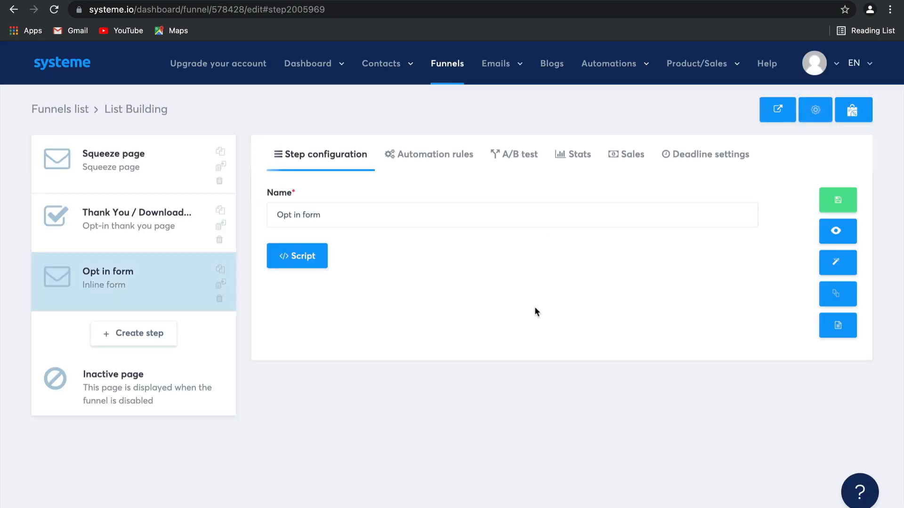
# Open the opt-in form in the page editor and centre its "Receive my tips by email" headline.
pyautogui.click(834, 263)
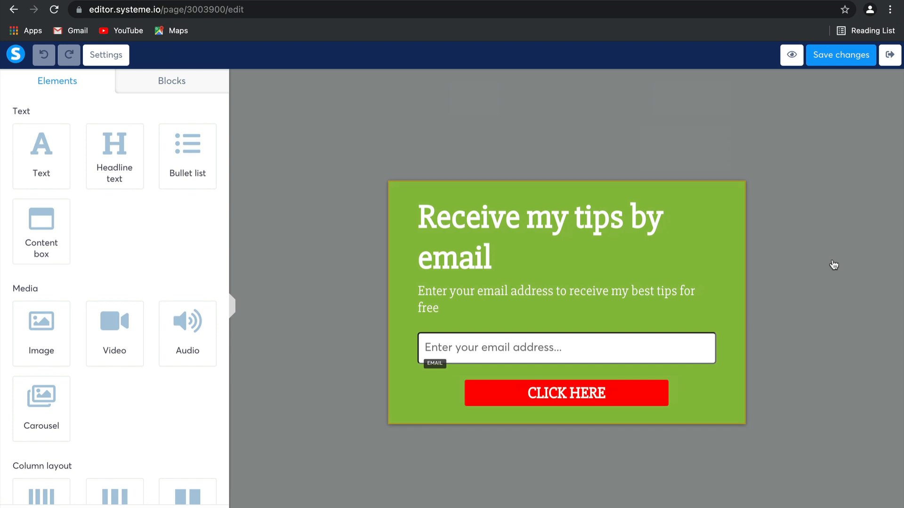
pyautogui.click(616, 241)
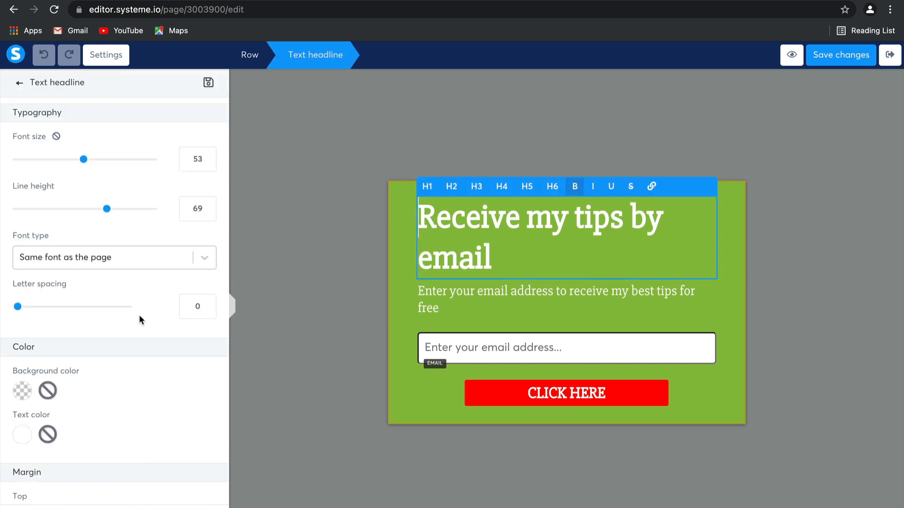
pyautogui.scroll(-8, 140, 315)
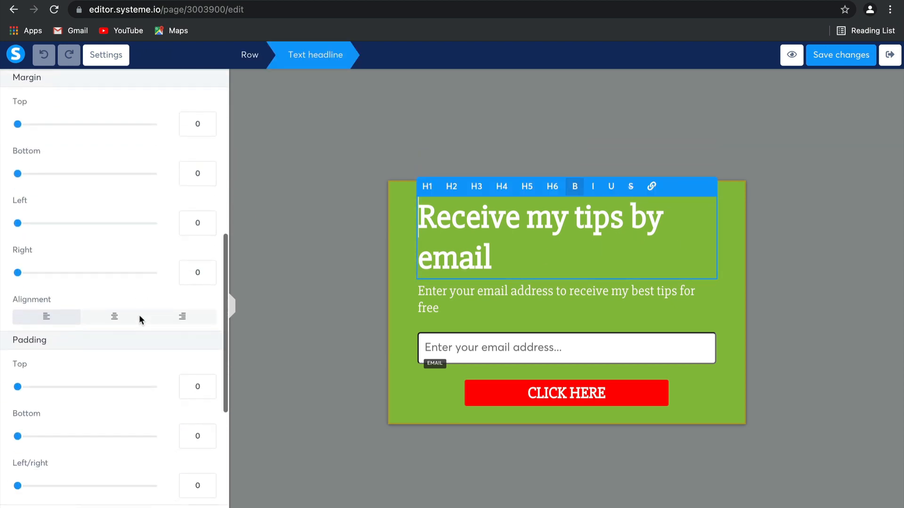
pyautogui.click(114, 317)
# Centre the "Enter your email address to receive my best tips for free" text below the headline.
pyautogui.click(496, 291)
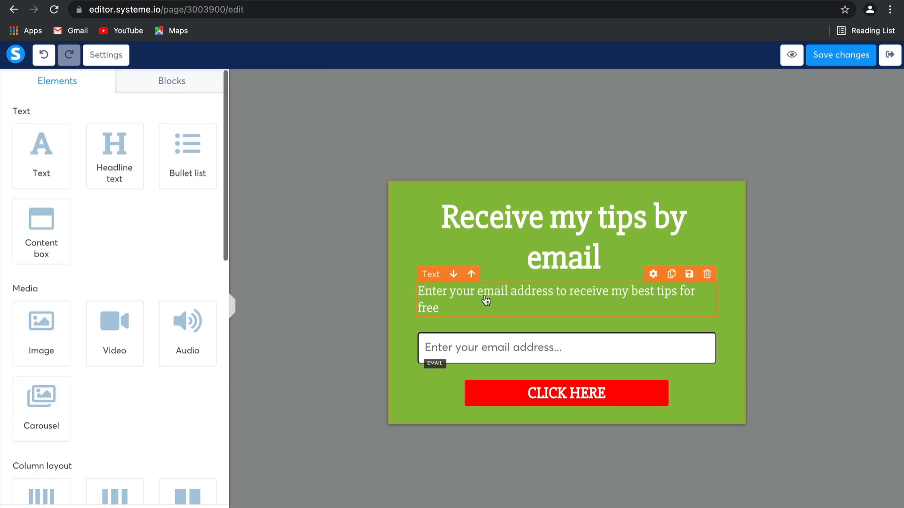
pyautogui.scroll(-3, 123, 376)
pyautogui.scroll(-5, 123, 377)
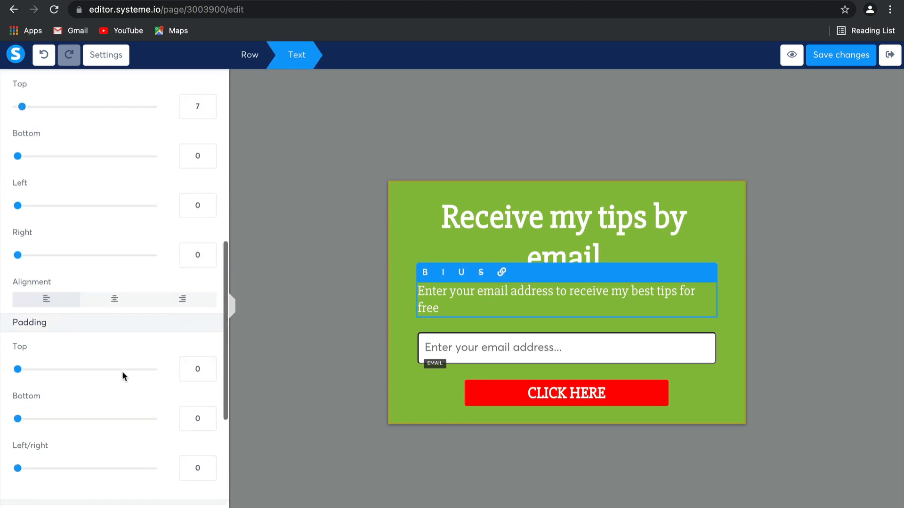
pyautogui.click(115, 299)
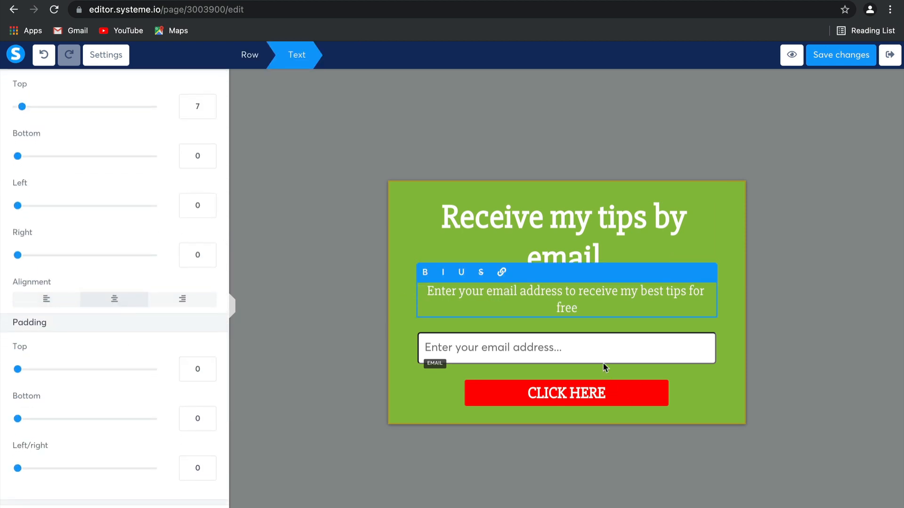
# Set the background color of the "CLICK HERE" button to the default yellow F8E71C.
pyautogui.click(615, 400)
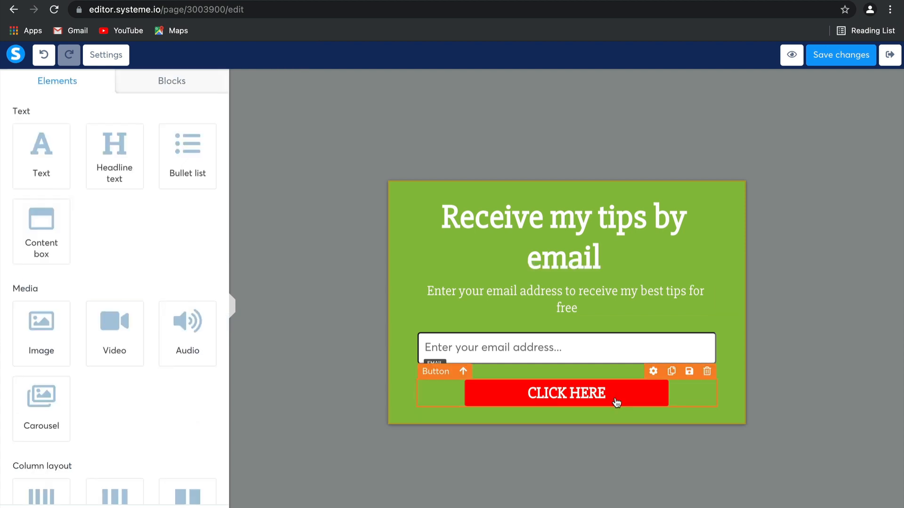
pyautogui.click(616, 402)
pyautogui.scroll(-10, 115, 322)
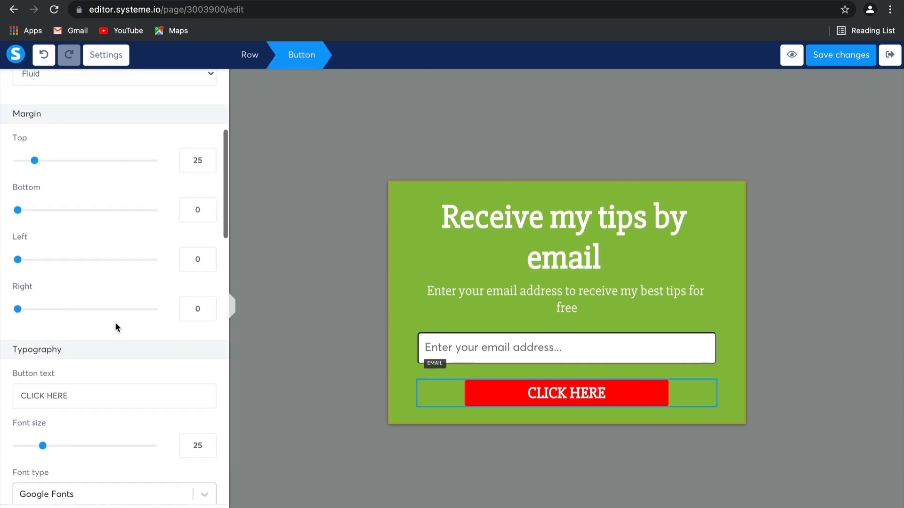
pyautogui.scroll(-2, 115, 327)
pyautogui.click(22, 324)
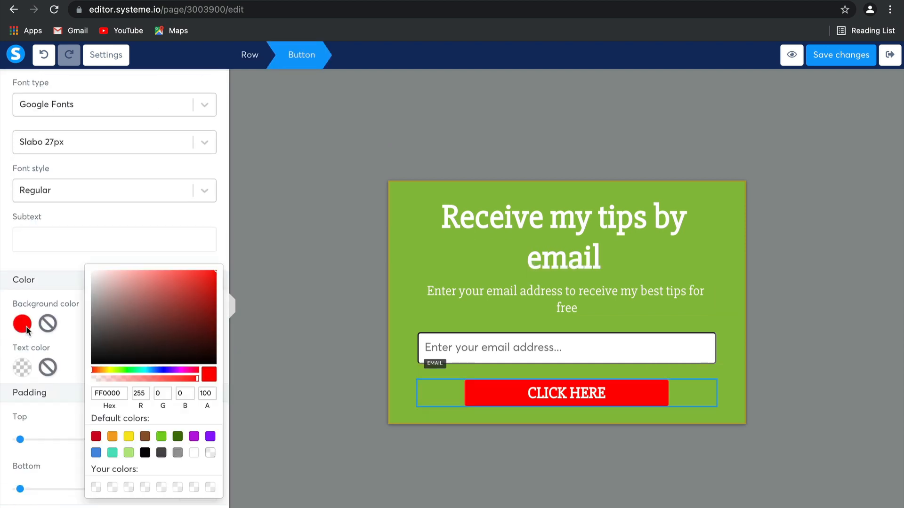
pyautogui.click(128, 437)
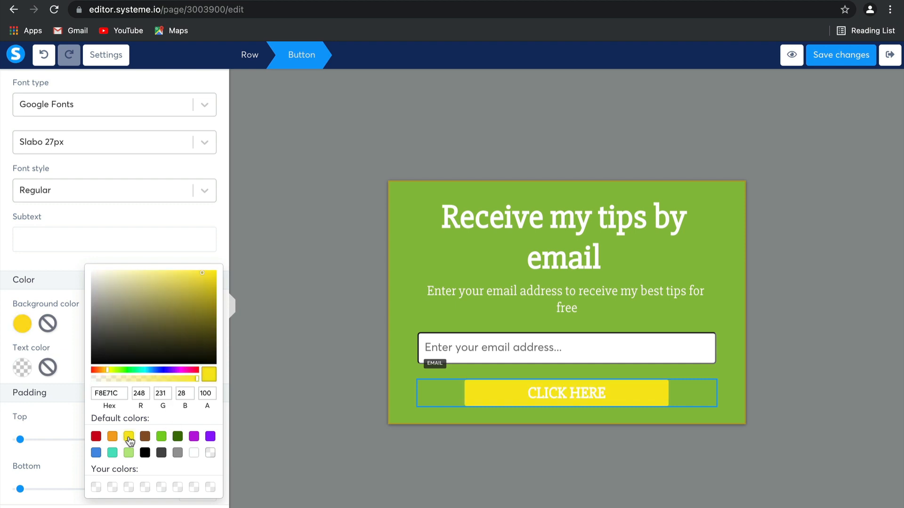
pyautogui.click(242, 459)
pyautogui.click(301, 223)
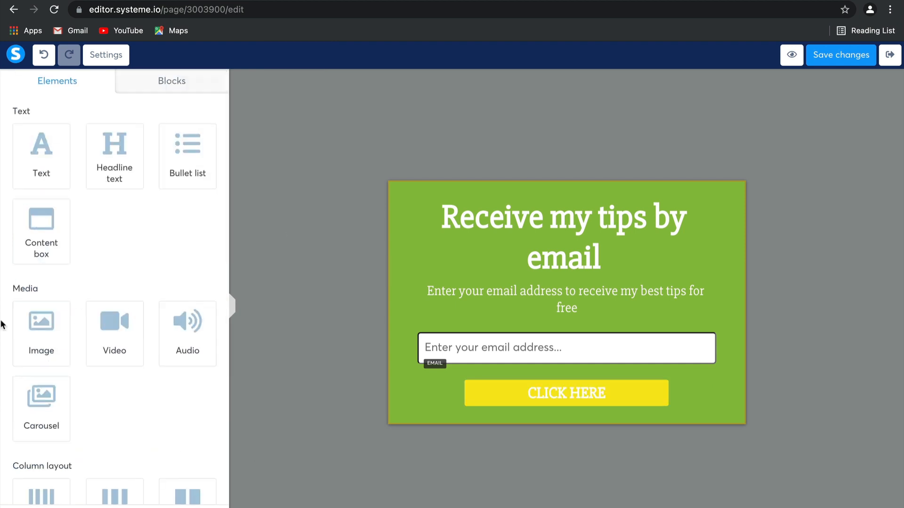
pyautogui.moveTo(57, 333); pyautogui.dragTo(572, 304)
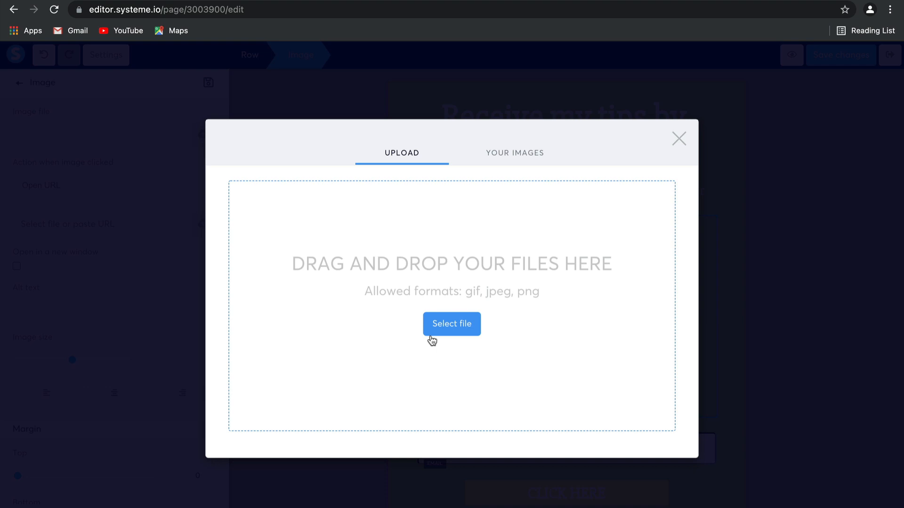
pyautogui.click(675, 137)
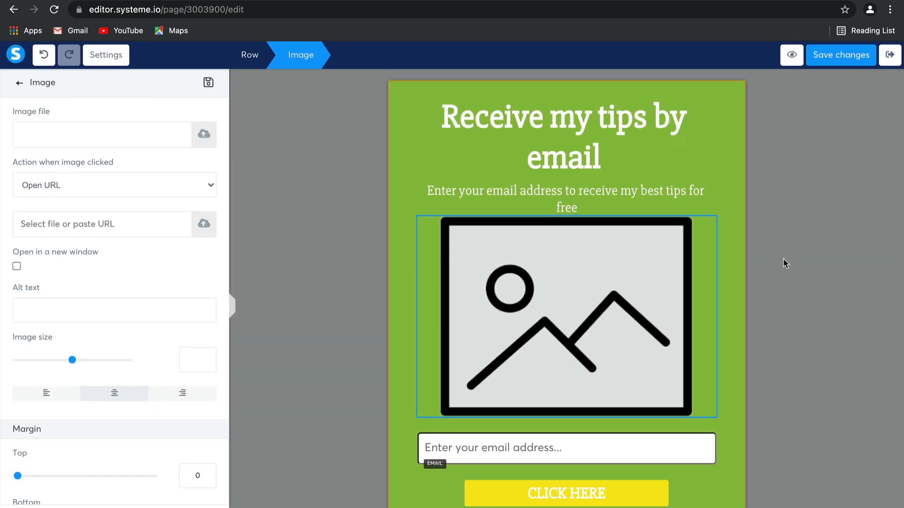
pyautogui.click(622, 307)
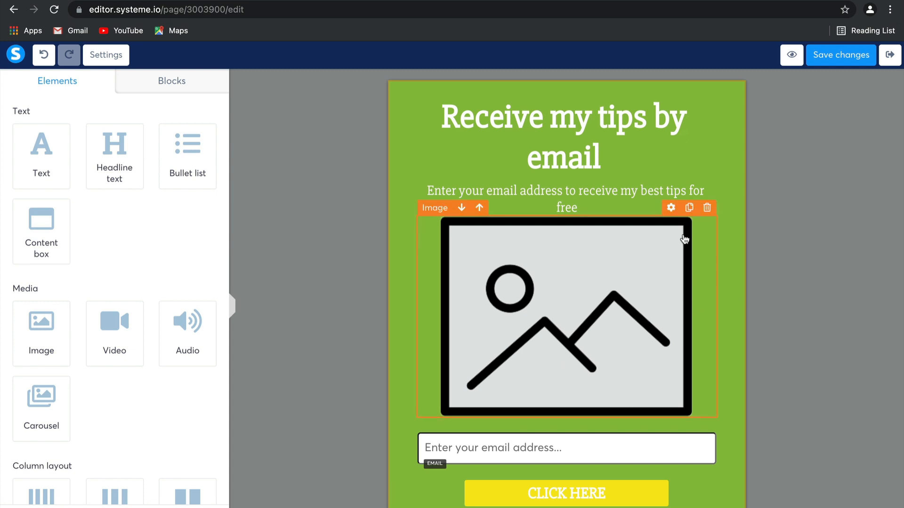
pyautogui.click(706, 209)
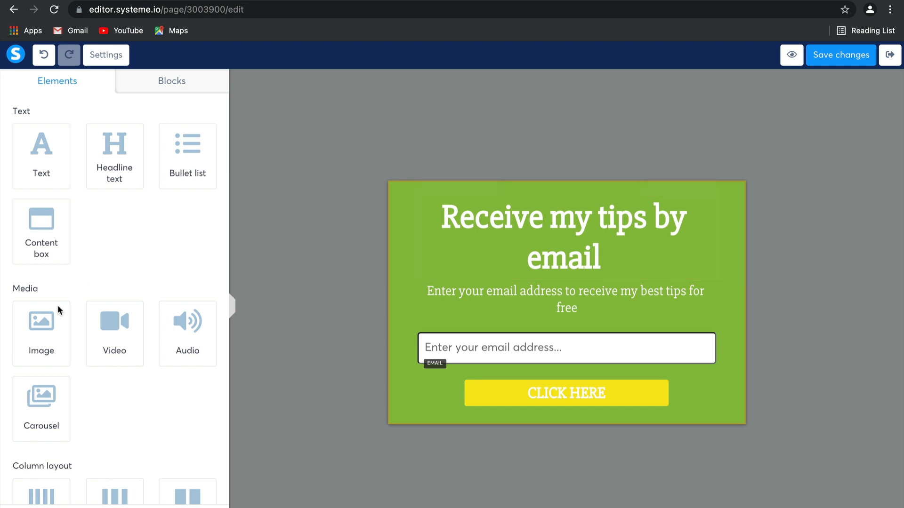
# Insert a 2 columns layout under the headline, filling its left column with the headline and its right column with the description text.
pyautogui.scroll(-1, 100, 429)
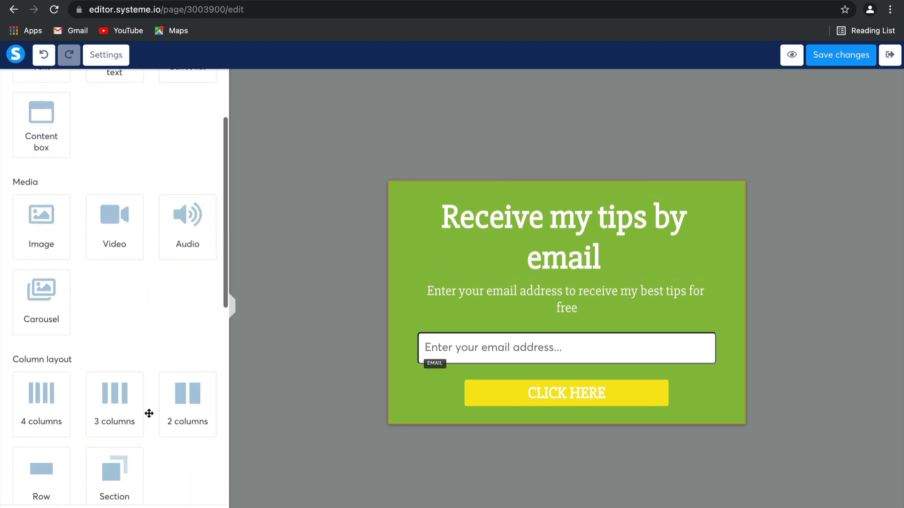
pyautogui.moveTo(186, 399); pyautogui.dragTo(511, 276)
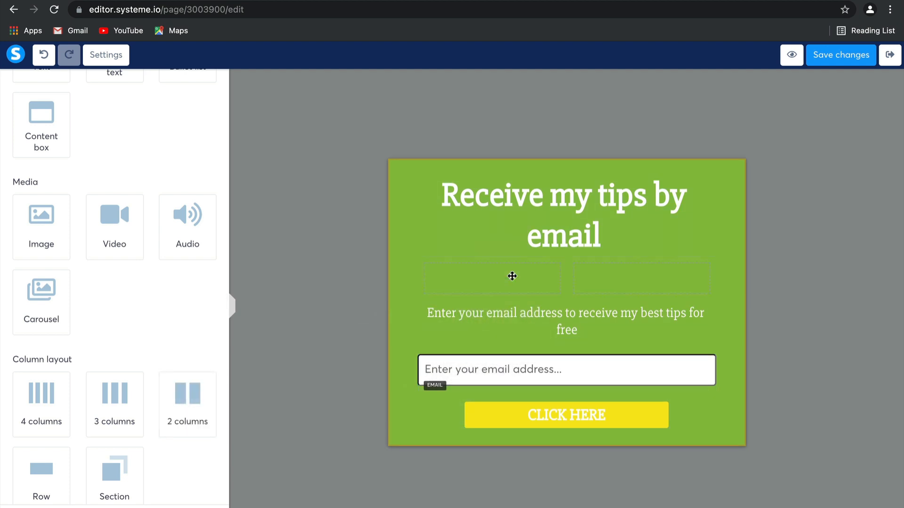
pyautogui.moveTo(571, 203); pyautogui.dragTo(510, 278)
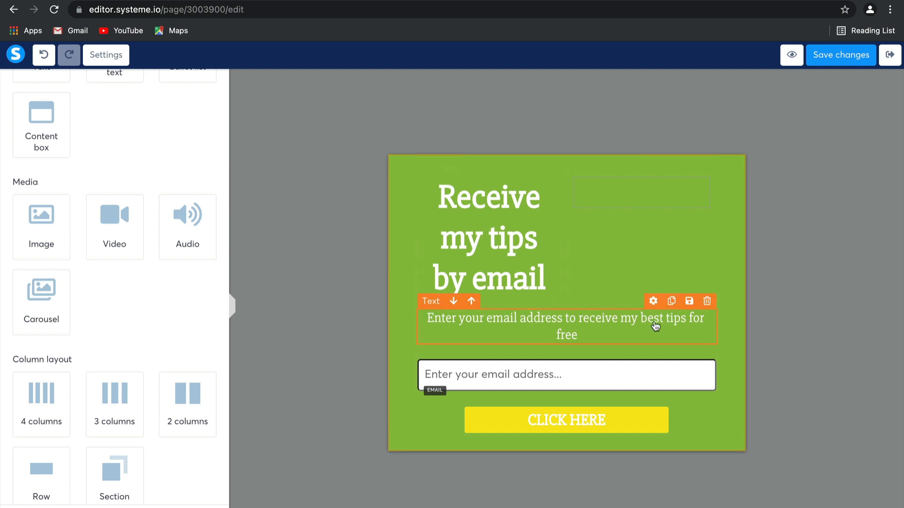
pyautogui.moveTo(656, 325); pyautogui.dragTo(659, 185)
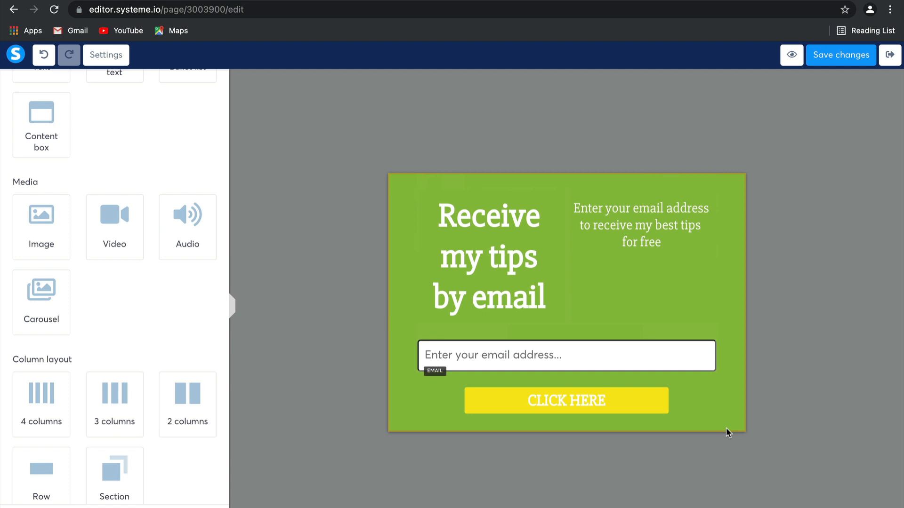
# Review the remaining form, social and other elements and the headline's margin, padding, display delay and device visibility settings.
pyautogui.scroll(-3, 181, 348)
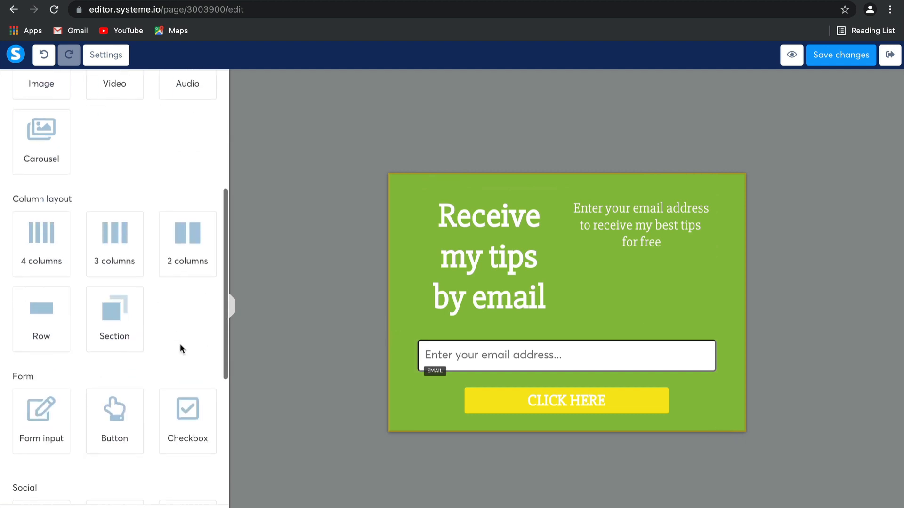
pyautogui.scroll(-5, 181, 348)
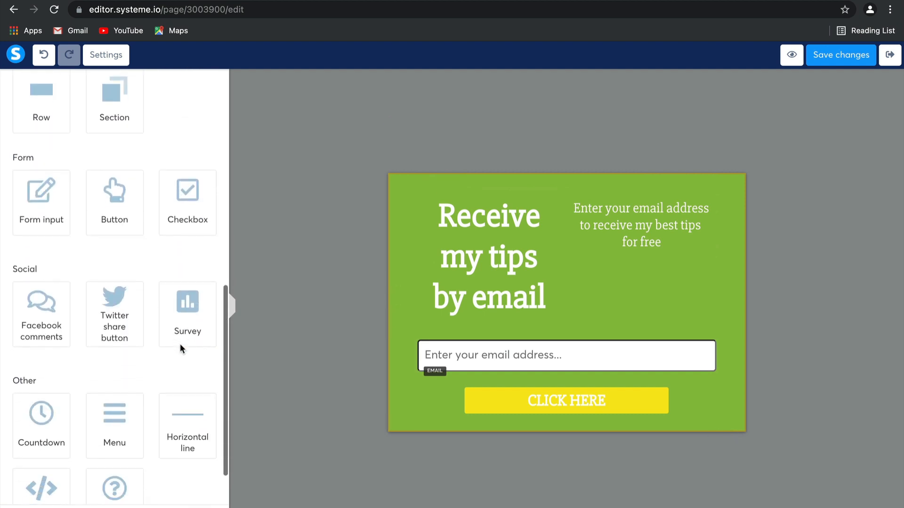
pyautogui.click(493, 223)
pyautogui.scroll(-6, 153, 369)
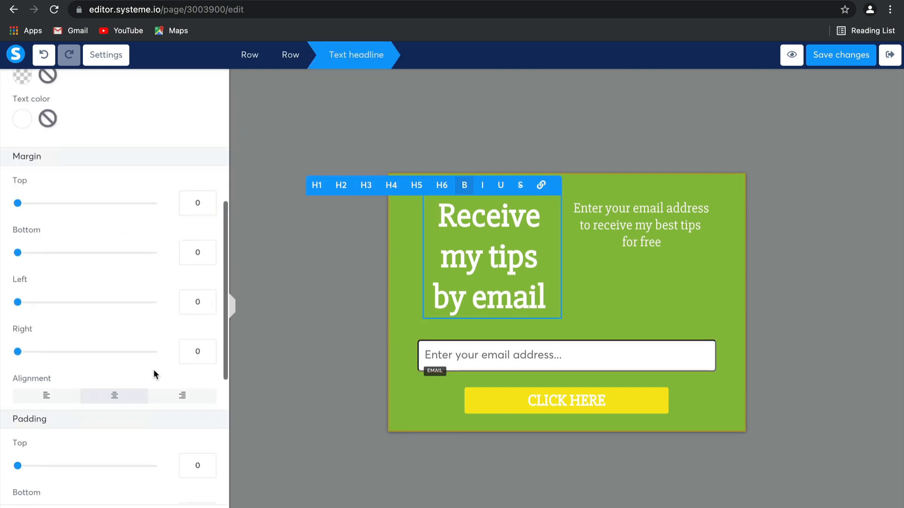
pyautogui.scroll(-6, 153, 369)
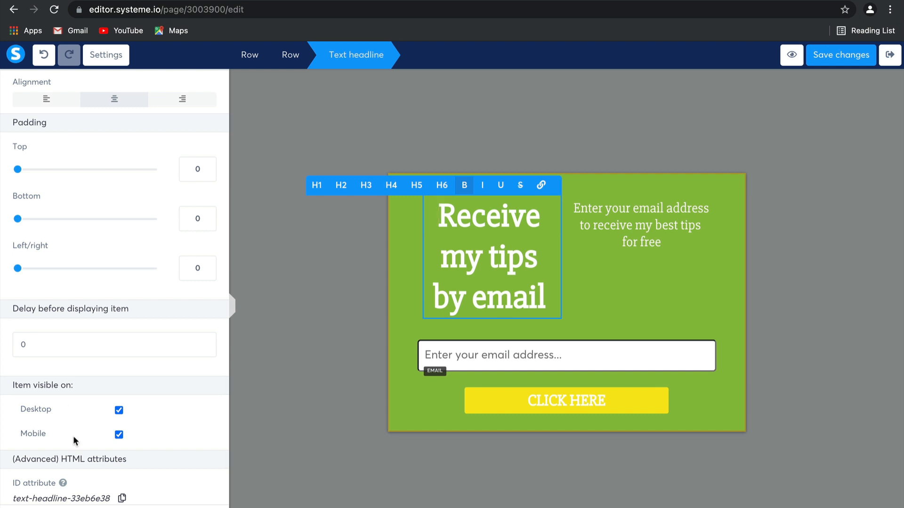
pyautogui.click(628, 265)
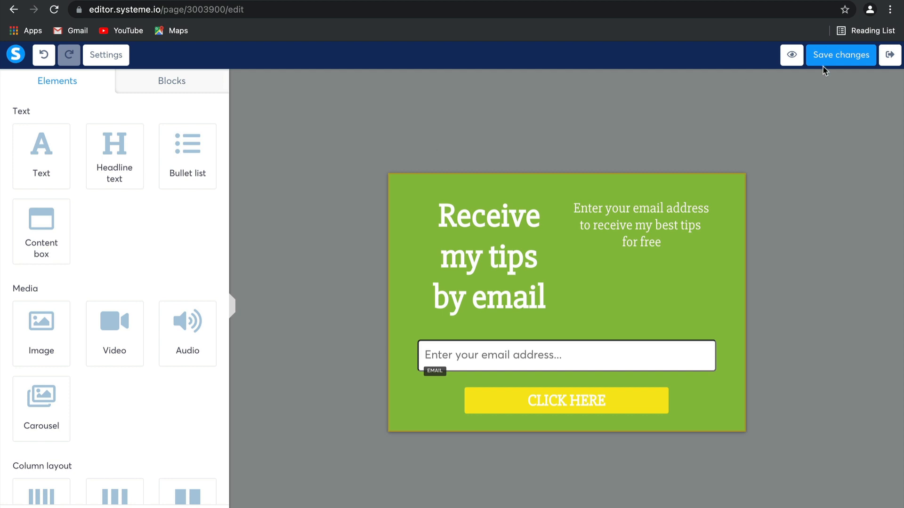
# Save the changes to the opt-in form and exit the editor back to the funnel.
pyautogui.click(849, 55)
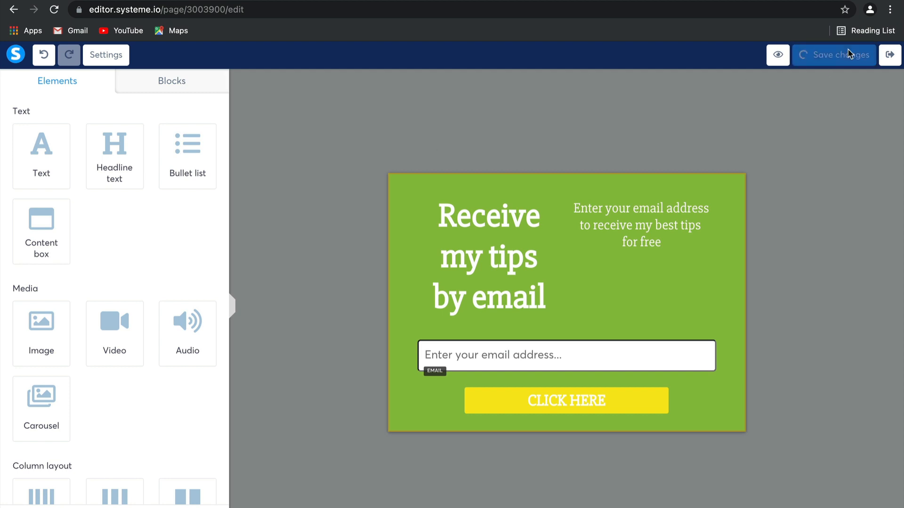
pyautogui.click(890, 62)
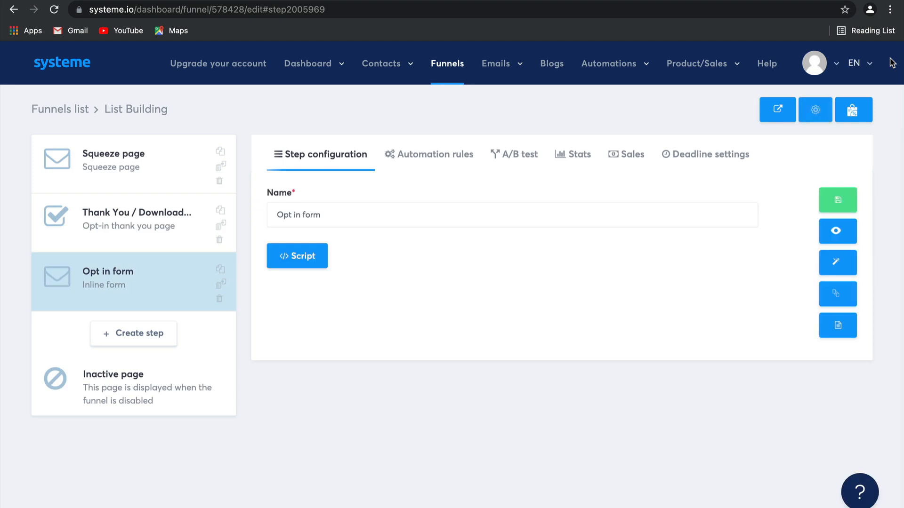